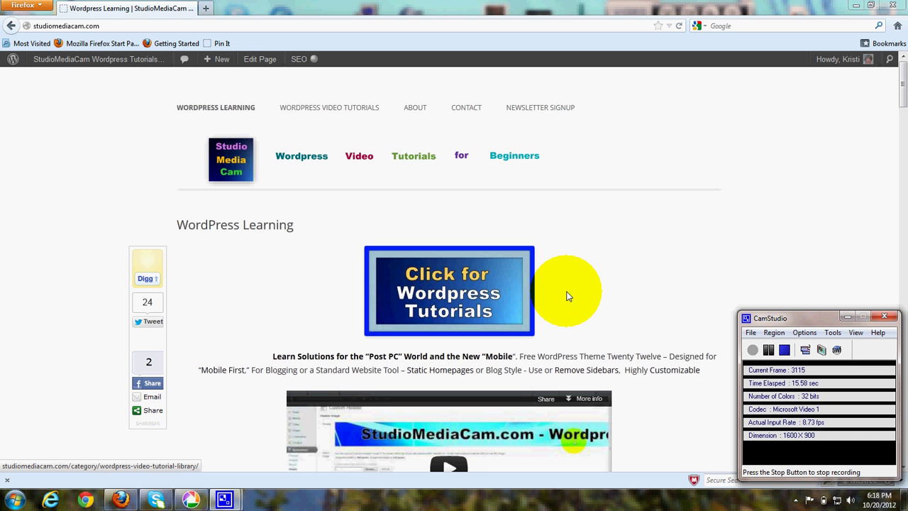
# Follow the 'Click for Wordpress Tutorials' banner to the WordPress Video Tutorials category page
pyautogui.click(442, 290)
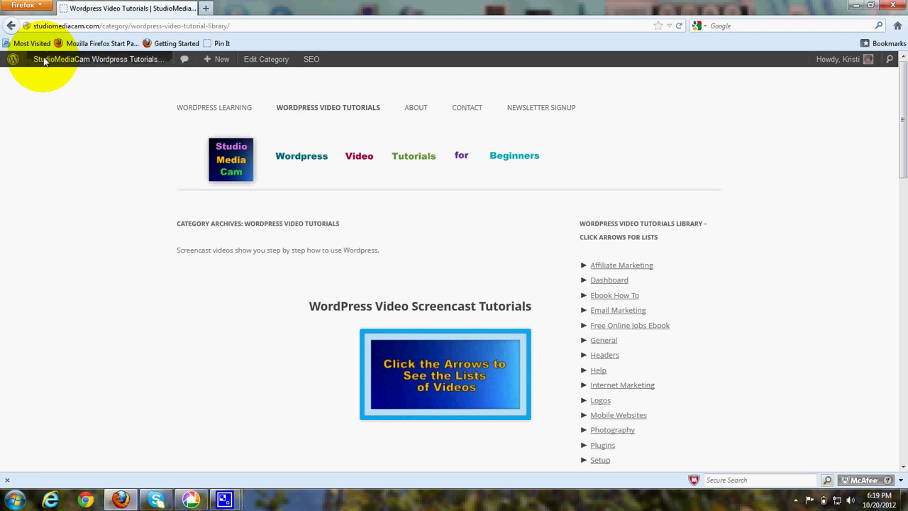
pyautogui.moveTo(42, 60)
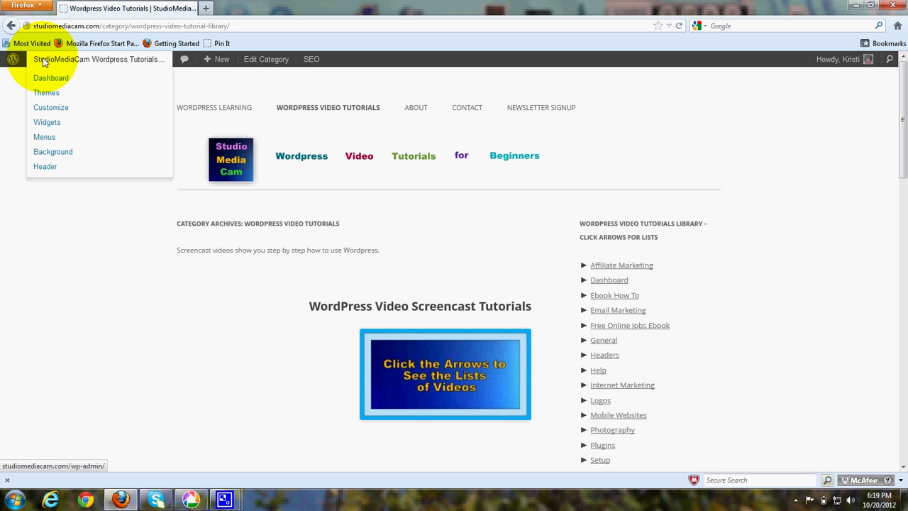
# Go to the admin Dashboard and list all of the site's pages
pyautogui.click(47, 78)
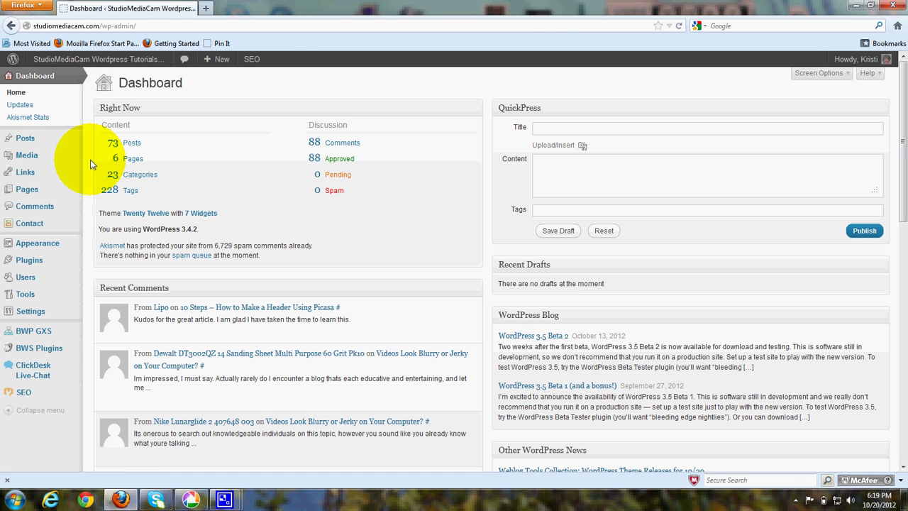
pyautogui.moveTo(47, 189)
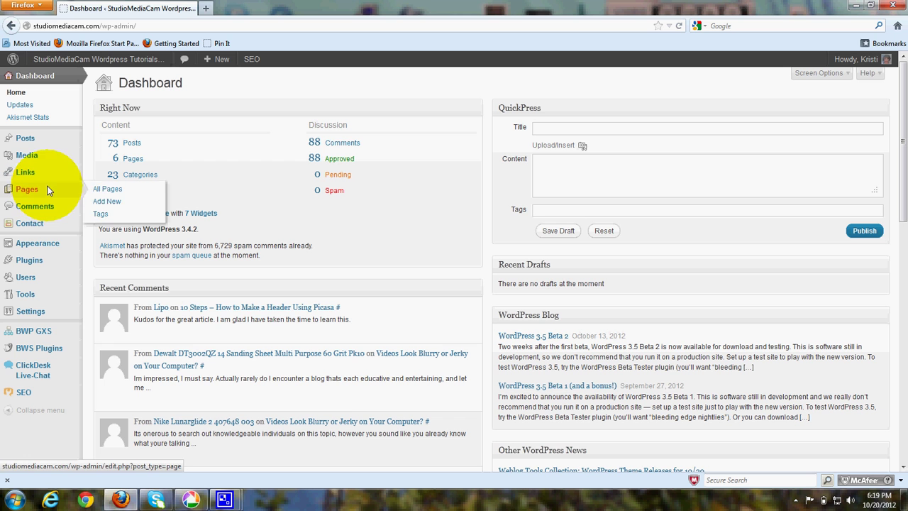
pyautogui.click(106, 189)
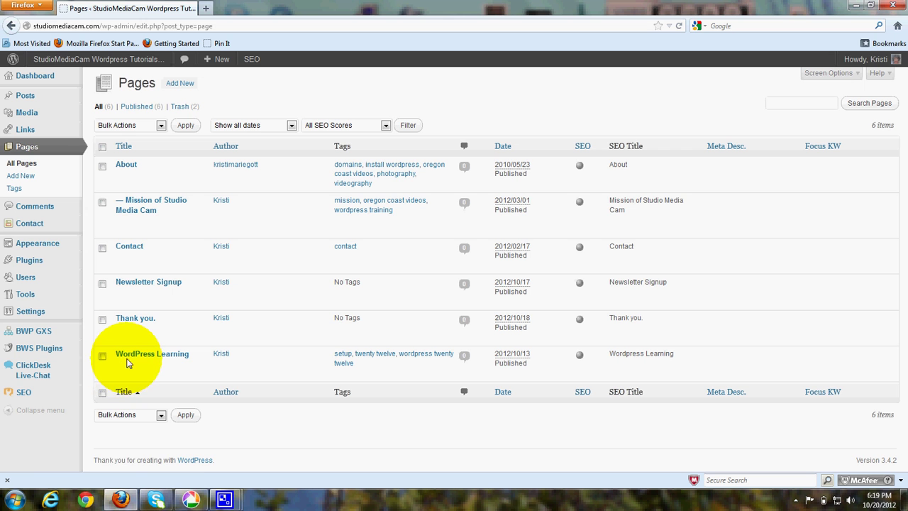
# Edit the WordPress Learning page and check the banner image's link URL without changing it
pyautogui.click(121, 367)
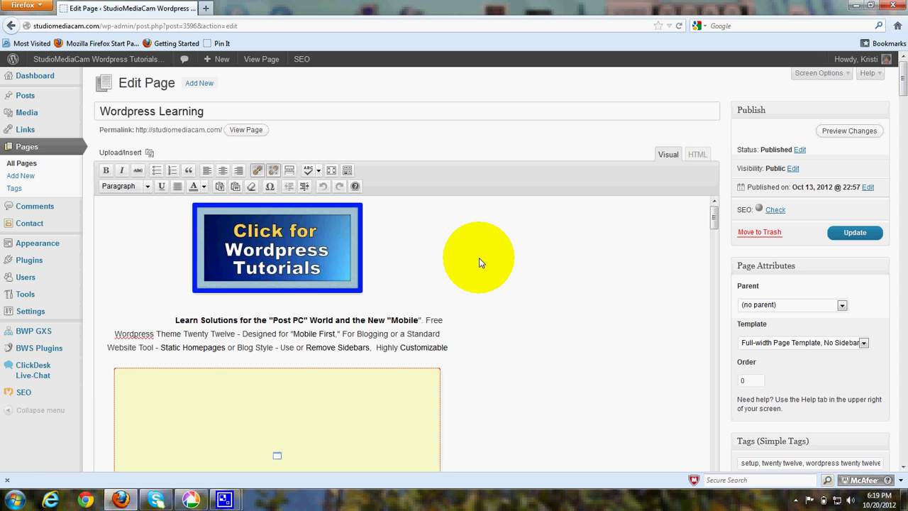
pyautogui.click(310, 264)
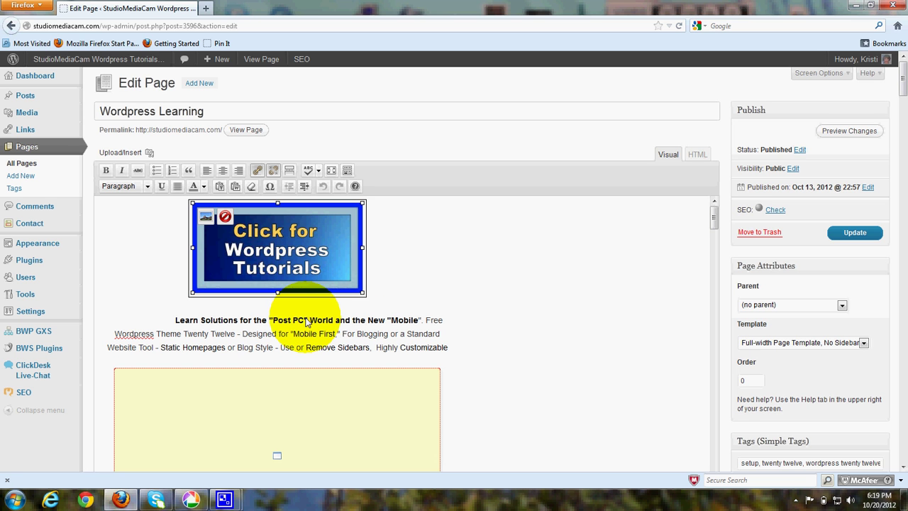
pyautogui.click(506, 253)
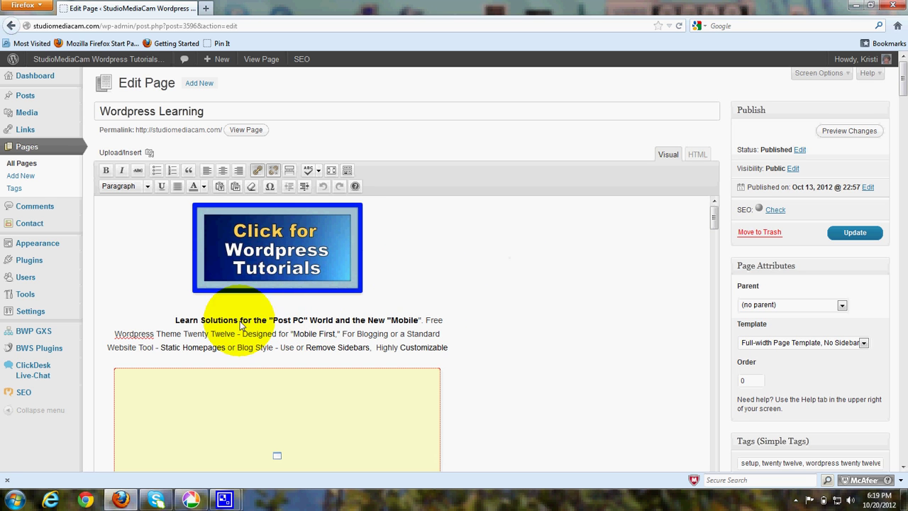
pyautogui.moveTo(270, 323); pyautogui.dragTo(333, 321)
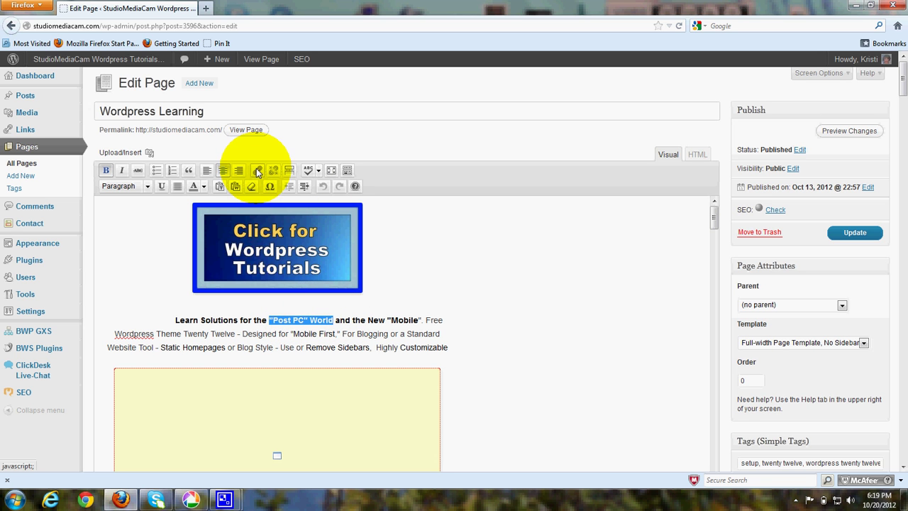
pyautogui.click(441, 247)
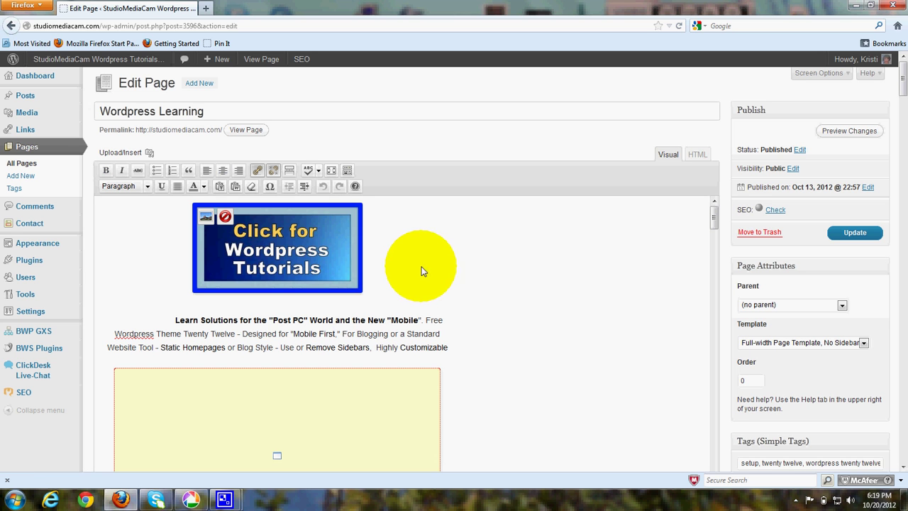
pyautogui.click(311, 233)
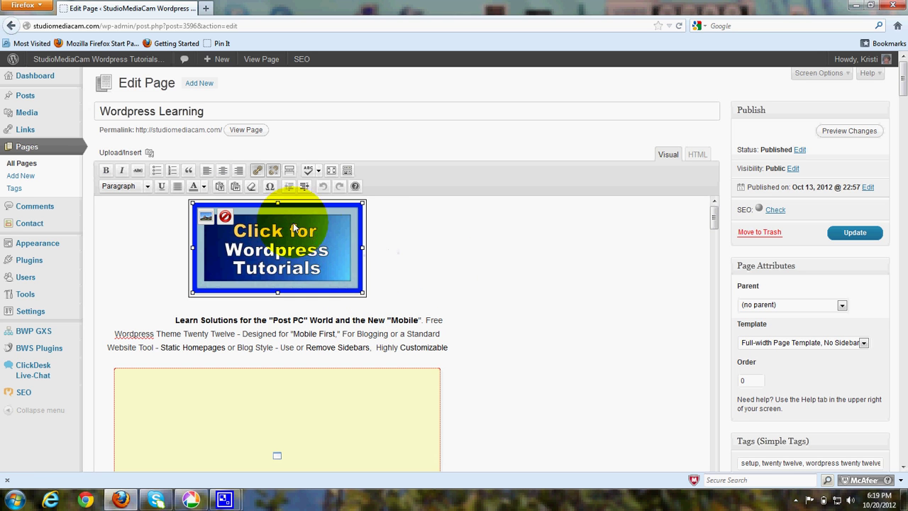
pyautogui.click(258, 171)
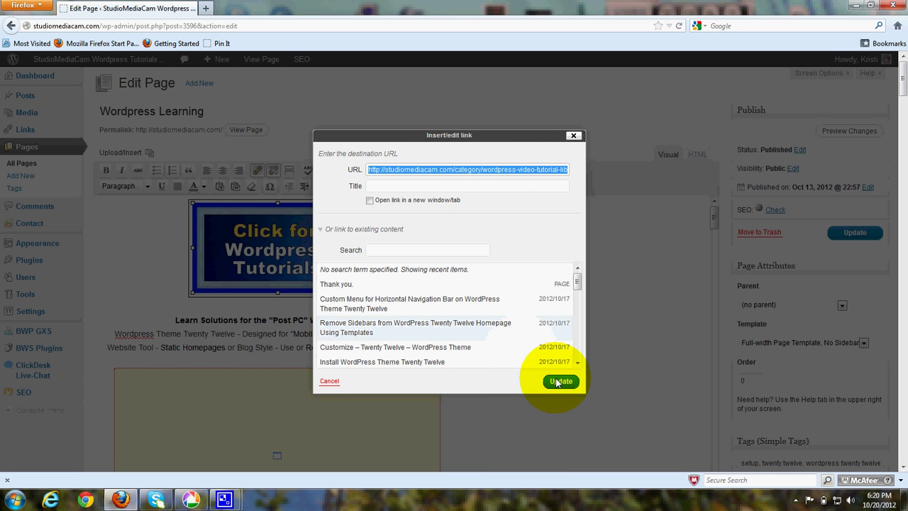
pyautogui.click(573, 136)
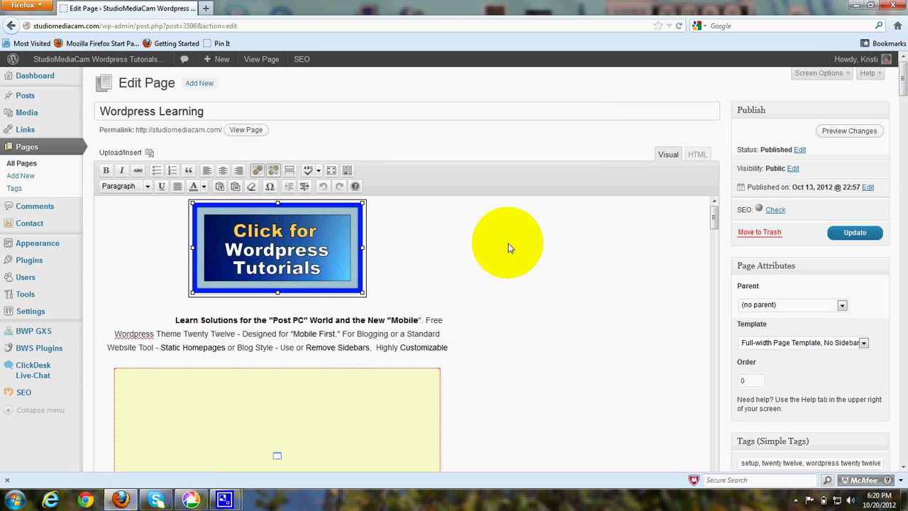
pyautogui.click(292, 252)
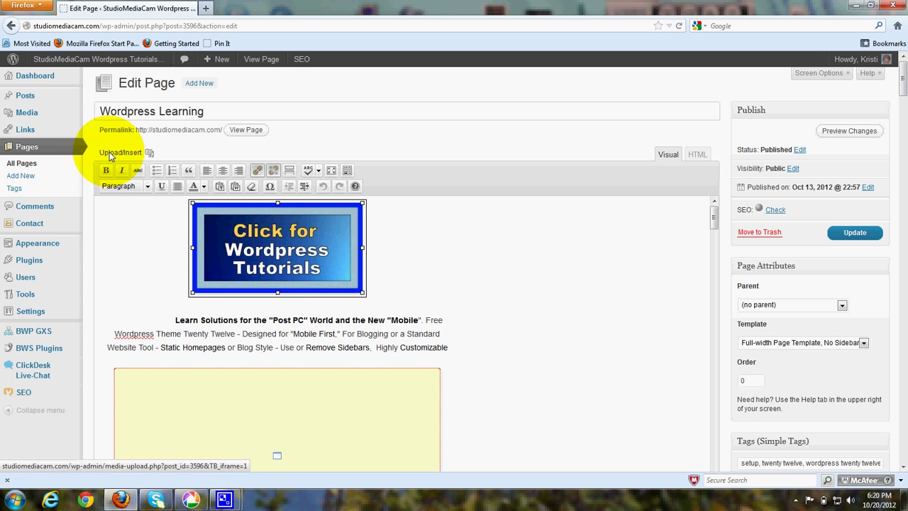
pyautogui.click(485, 285)
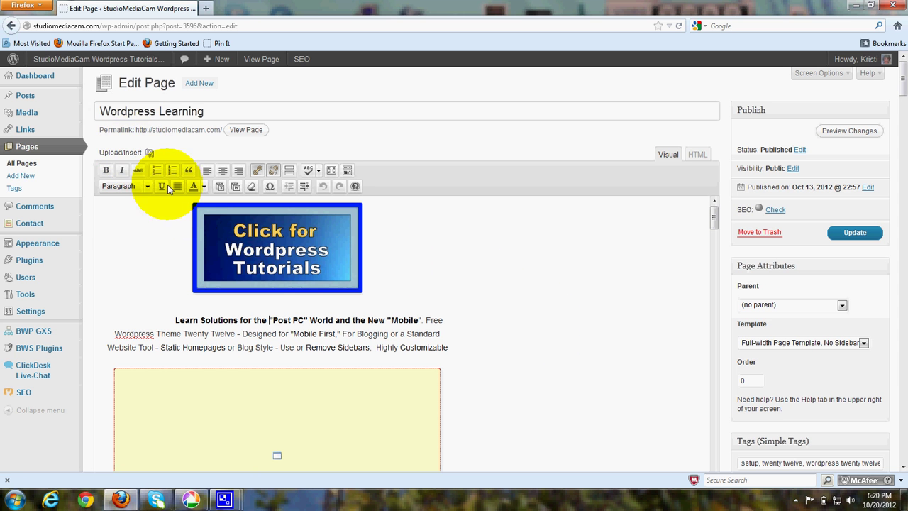
pyautogui.click(129, 151)
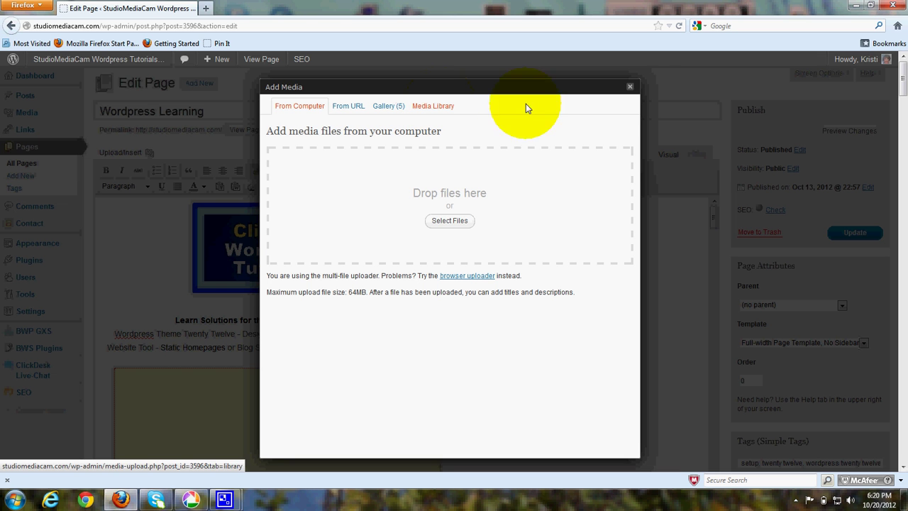
pyautogui.click(630, 88)
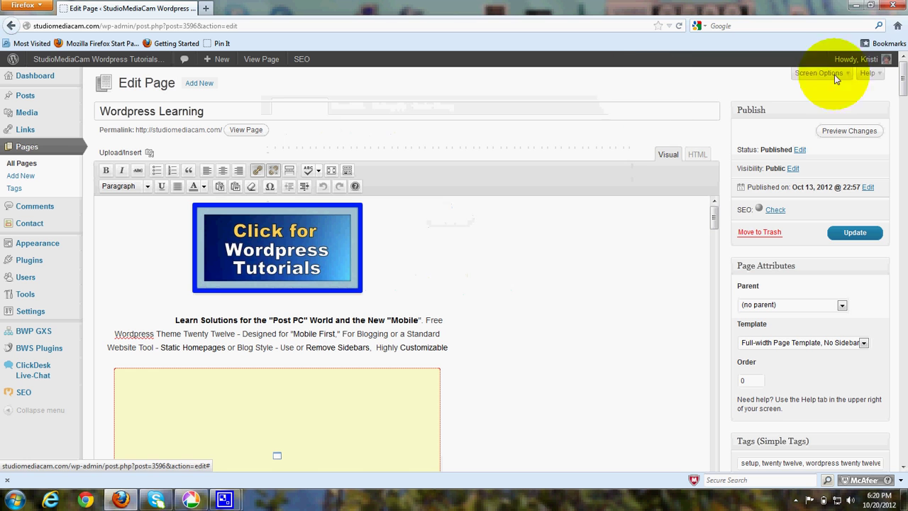
# Minimize Firefox and bring up Picasa 3 on the Collages folder
pyautogui.click(854, 6)
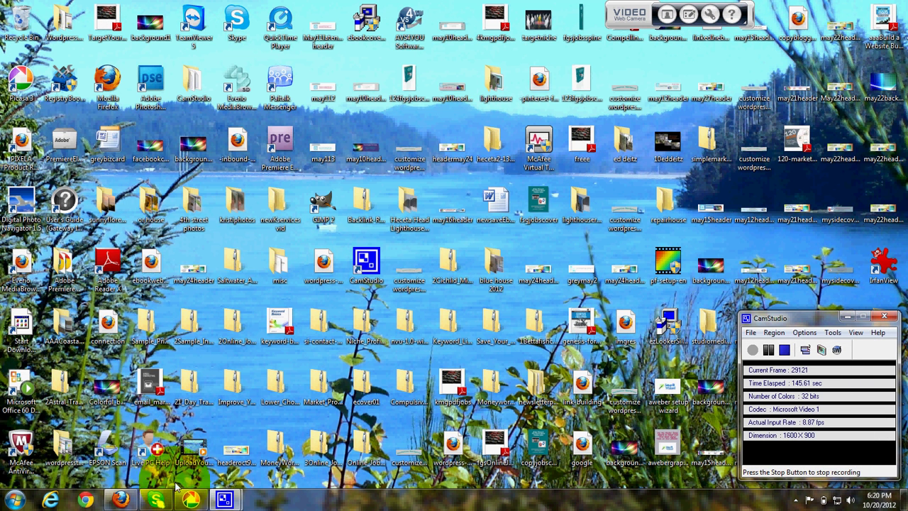
pyautogui.click(121, 498)
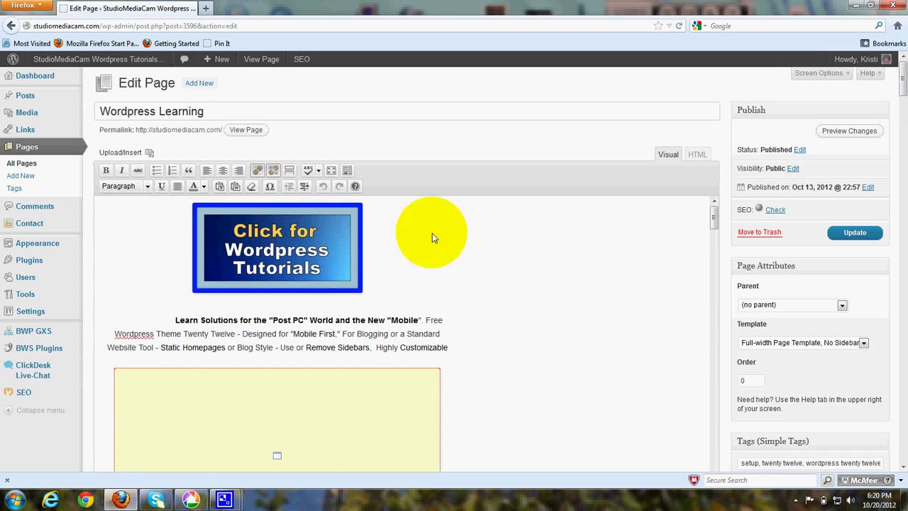
pyautogui.click(855, 6)
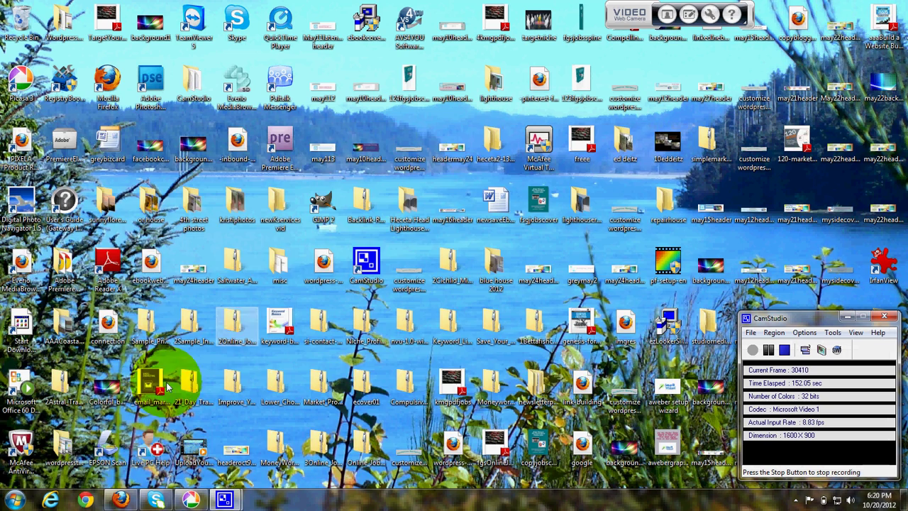
pyautogui.click(192, 501)
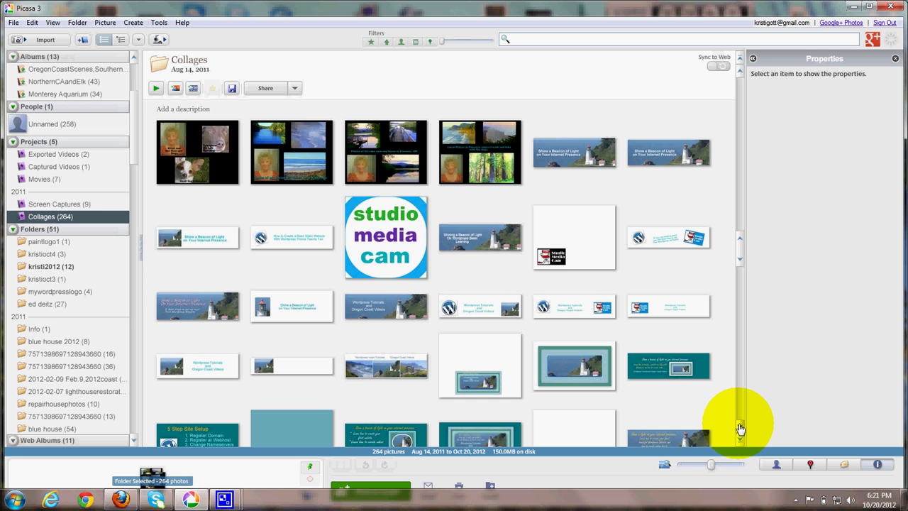
# Find the rainbow light-streak image Collages27-001.jpg in Collages and open it for editing
pyautogui.scroll(-10, 740, 429)
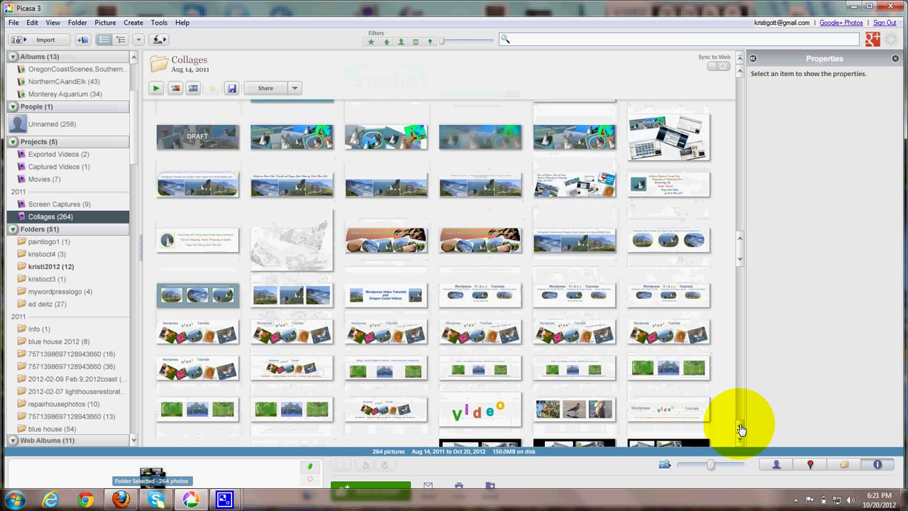
pyautogui.scroll(-10, 740, 429)
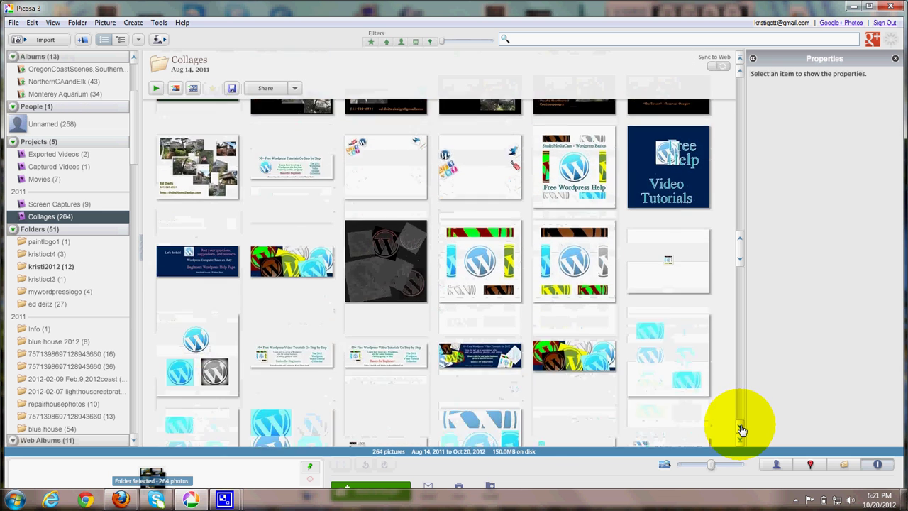
pyautogui.scroll(-10, 741, 430)
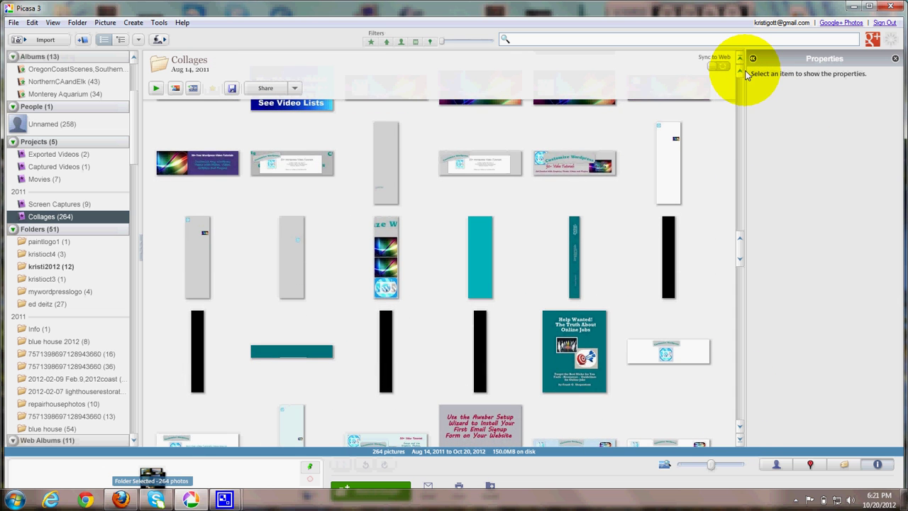
pyautogui.scroll(1, 742, 75)
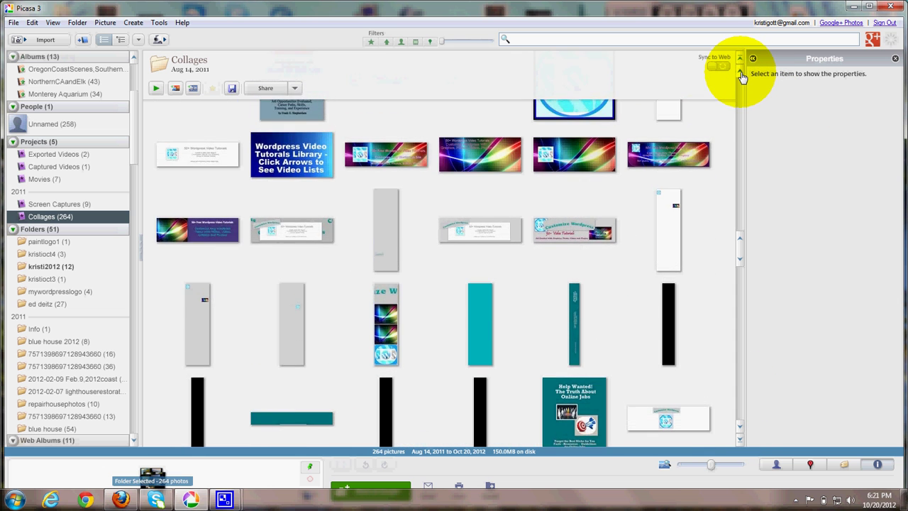
pyautogui.scroll(1, 742, 75)
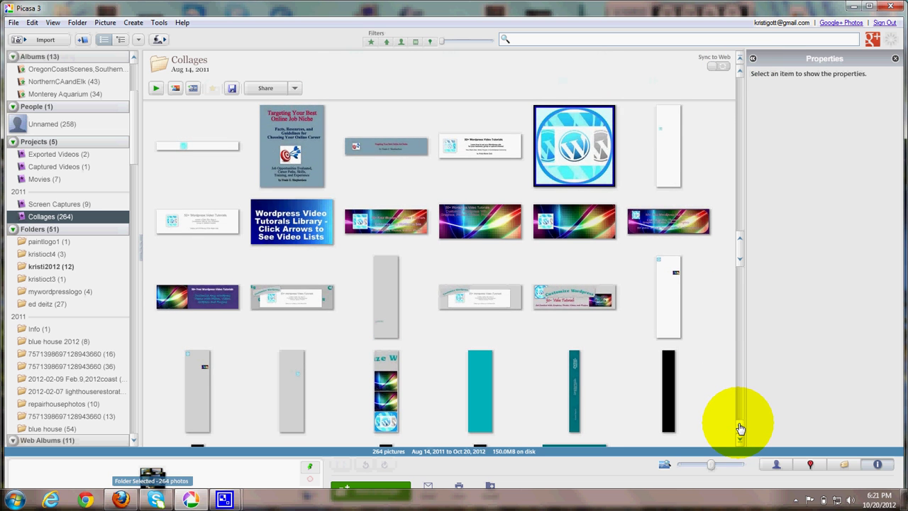
pyautogui.scroll(-4, 739, 427)
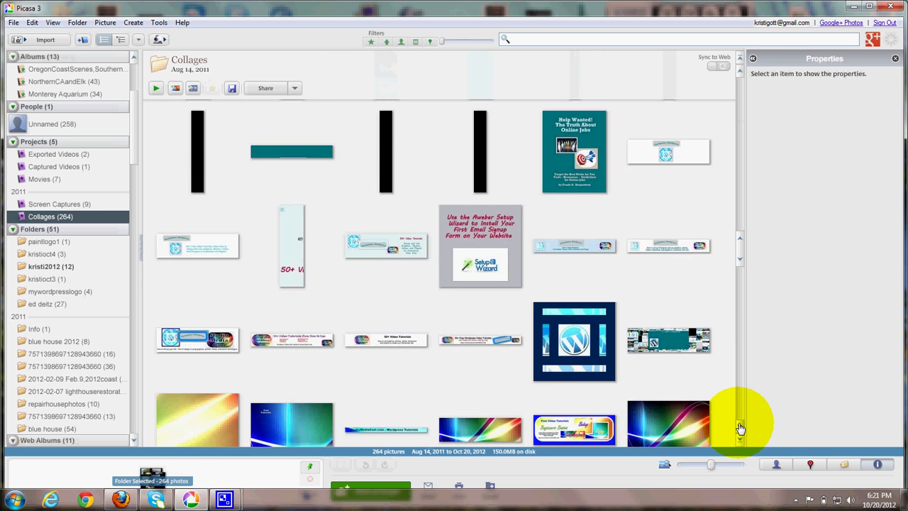
pyautogui.scroll(-3, 739, 428)
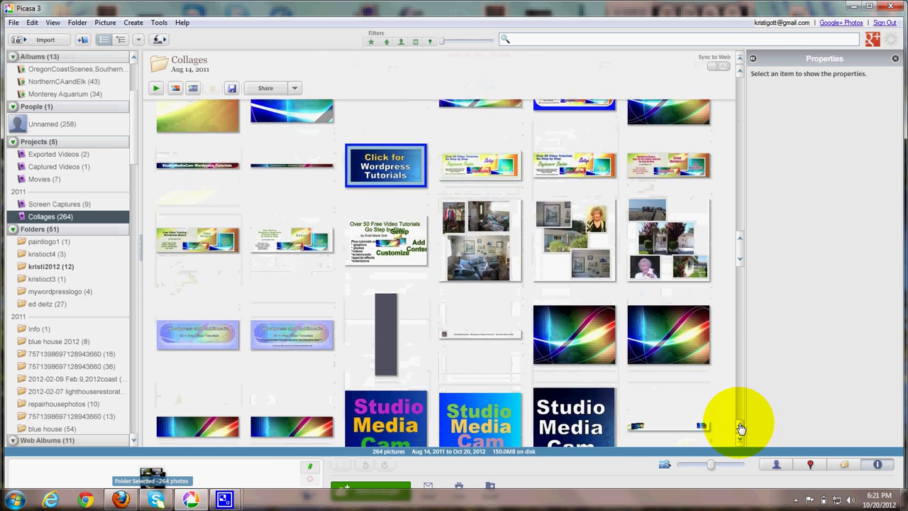
pyautogui.scroll(-1, 739, 427)
pyautogui.doubleClick(563, 270)
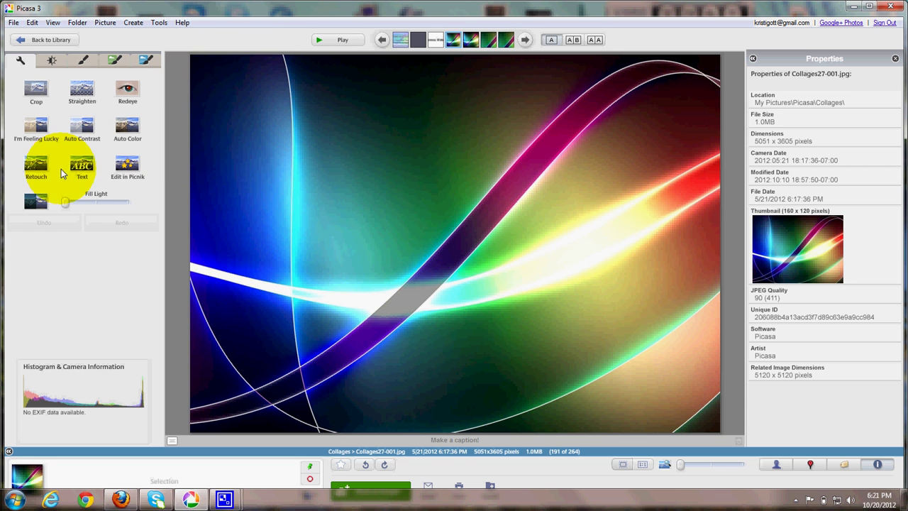
# Place a text box near the top-left and type 'Click for Newsletter Sign Up'
pyautogui.click(83, 166)
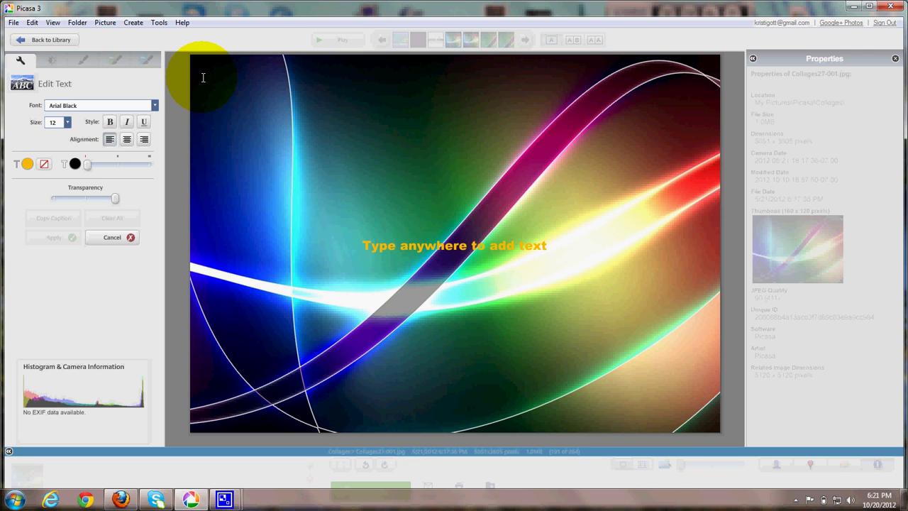
pyautogui.click(210, 90)
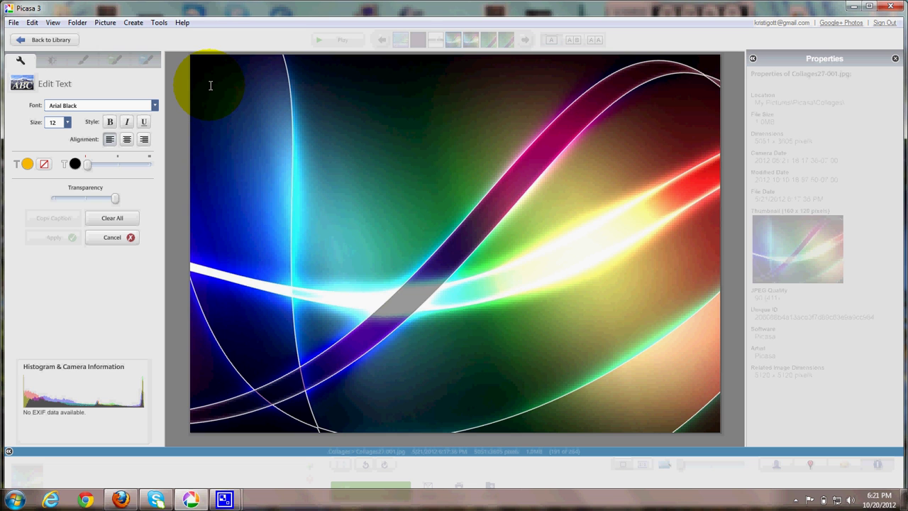
pyautogui.write('Clic')
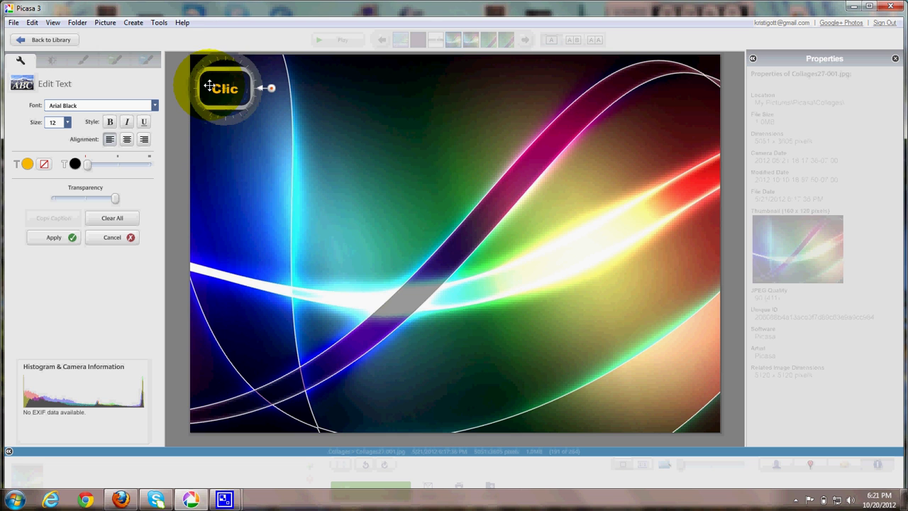
pyautogui.write('k t')
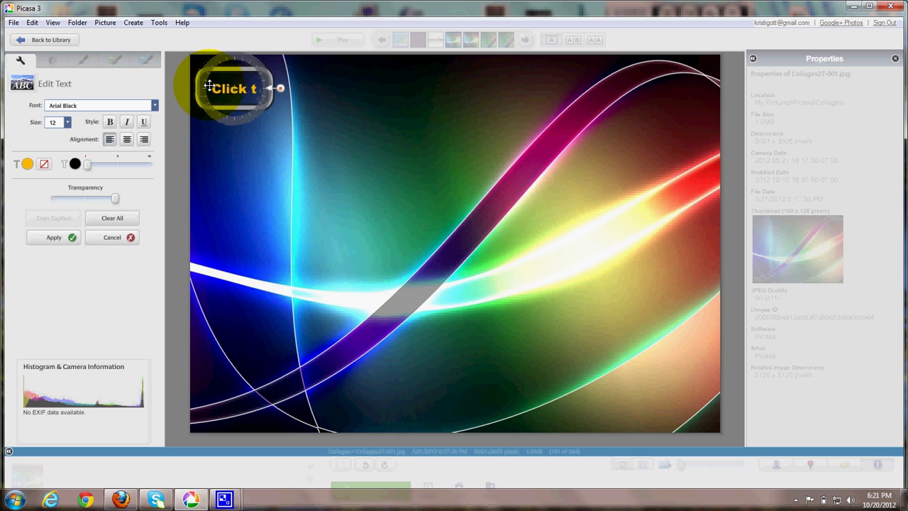
pyautogui.press('BackSpace')
pyautogui.write('for')
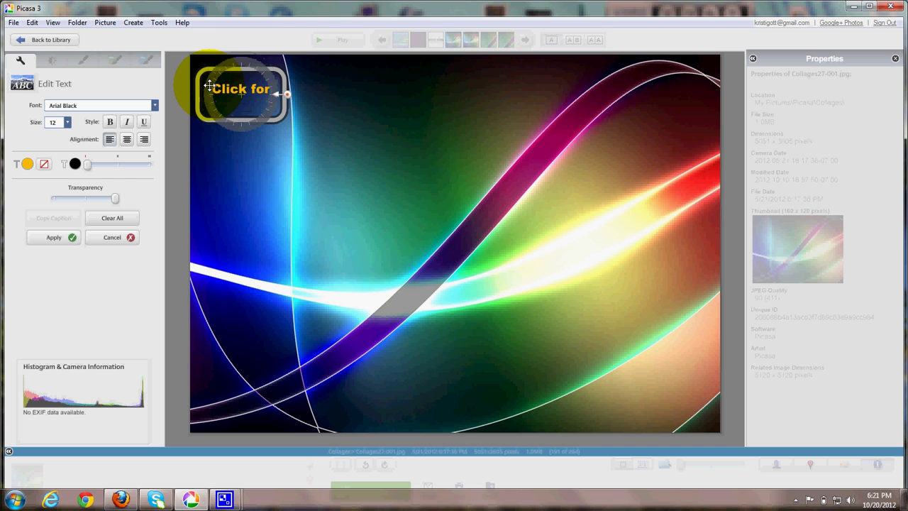
pyautogui.write('Newsletter sign')
pyautogui.press('BackSpace')
pyautogui.press('BackSpace')
pyautogui.press('BackSpace')
pyautogui.press('BackSpace')
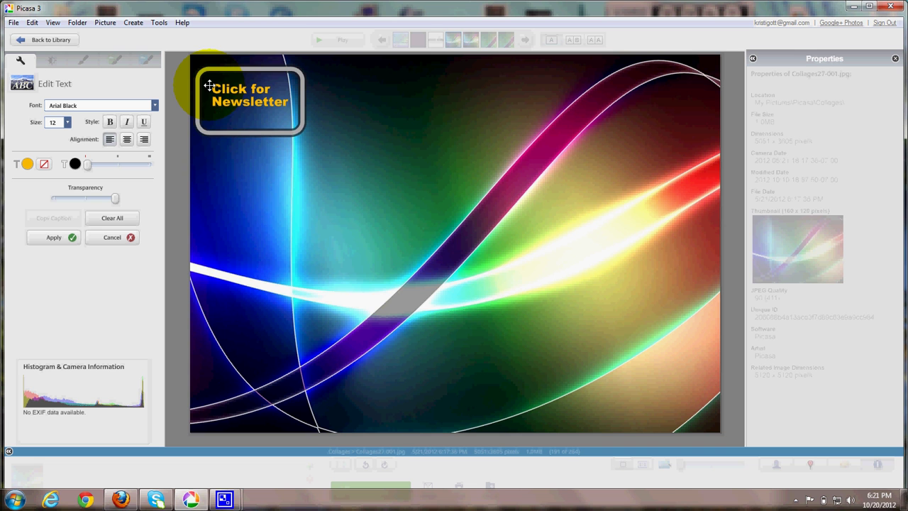
pyautogui.write('Sign Up')
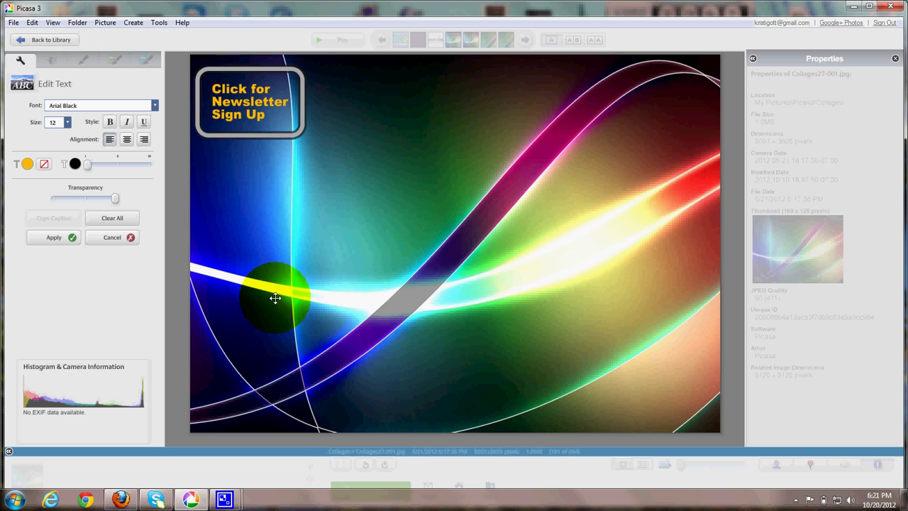
# Centre the caption lines, darken the outline slightly, and apply the text
pyautogui.click(213, 105)
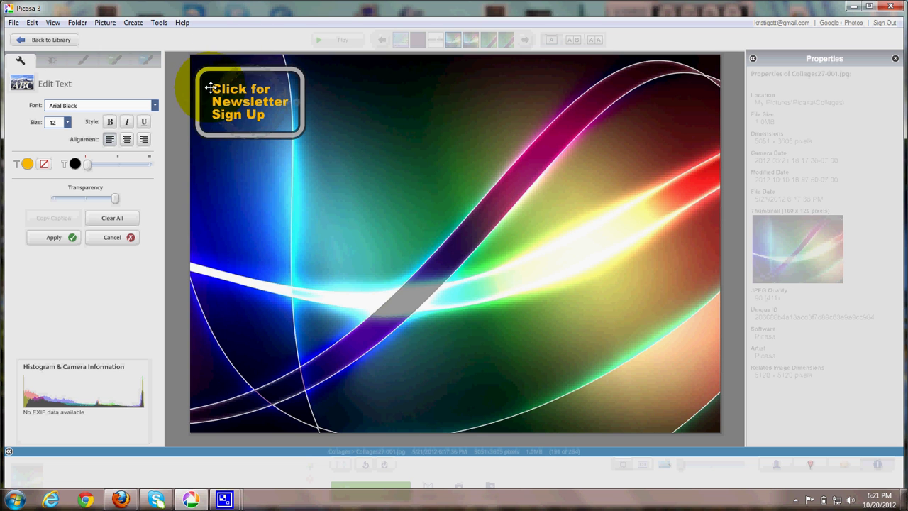
pyautogui.moveTo(245, 131)
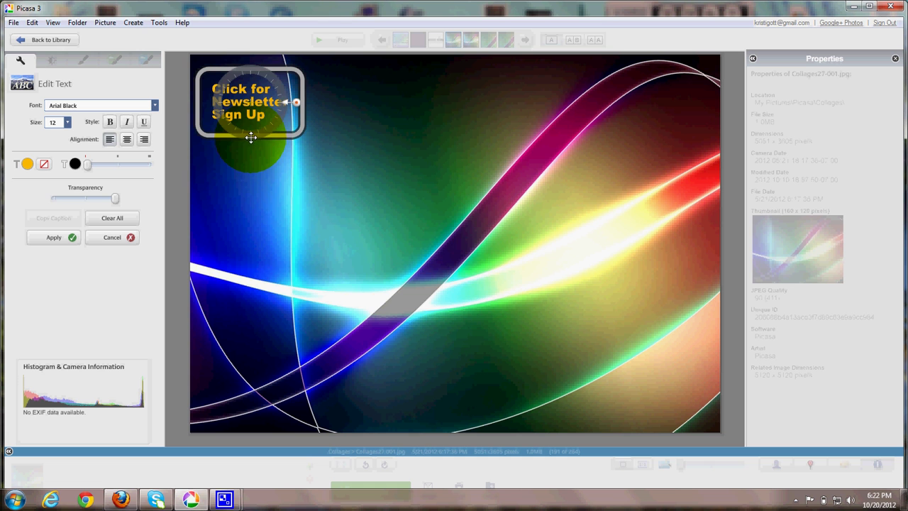
pyautogui.click(127, 139)
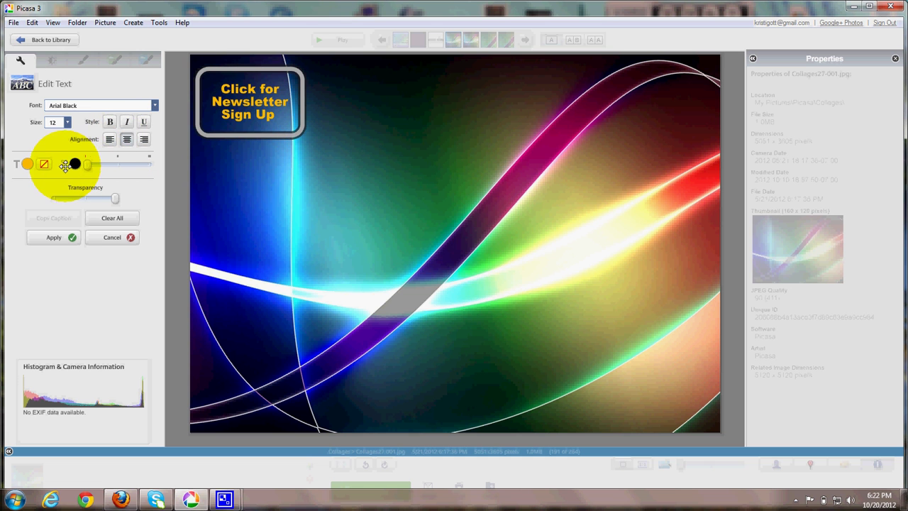
pyautogui.moveTo(220, 117)
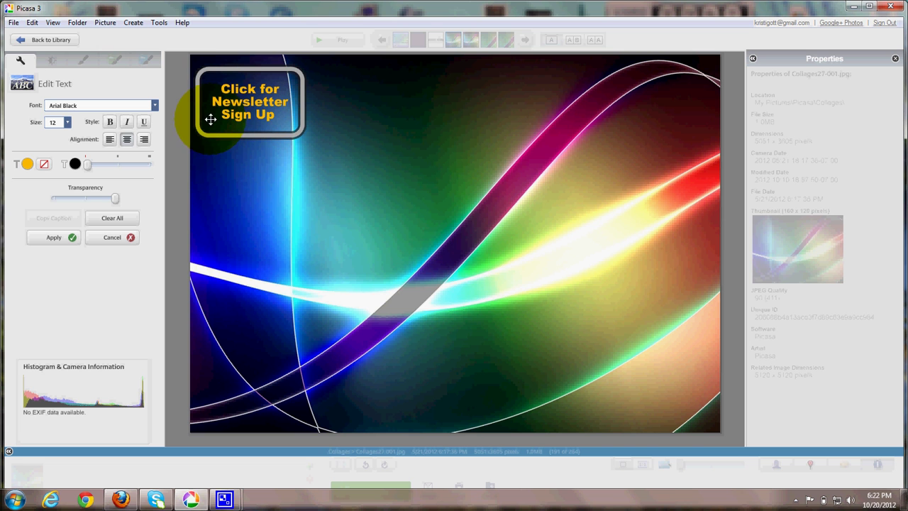
pyautogui.moveTo(75, 163); pyautogui.dragTo(96, 165)
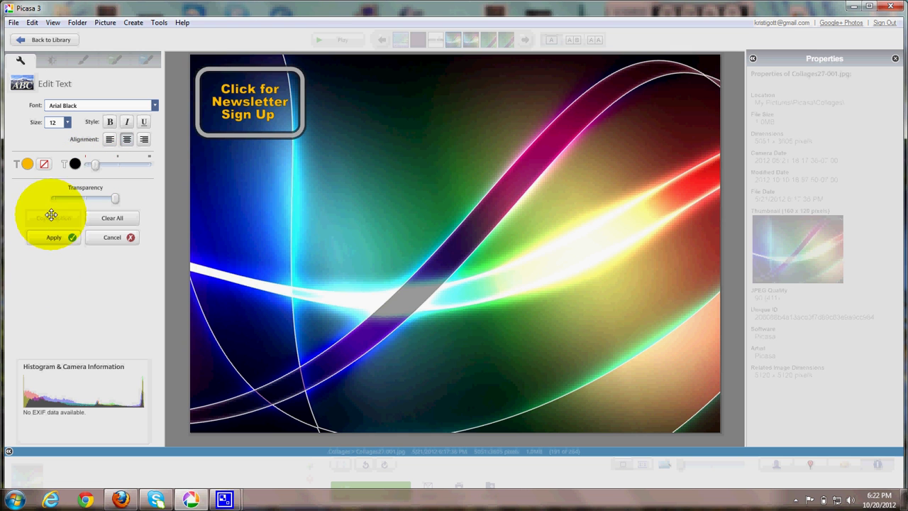
pyautogui.click(54, 236)
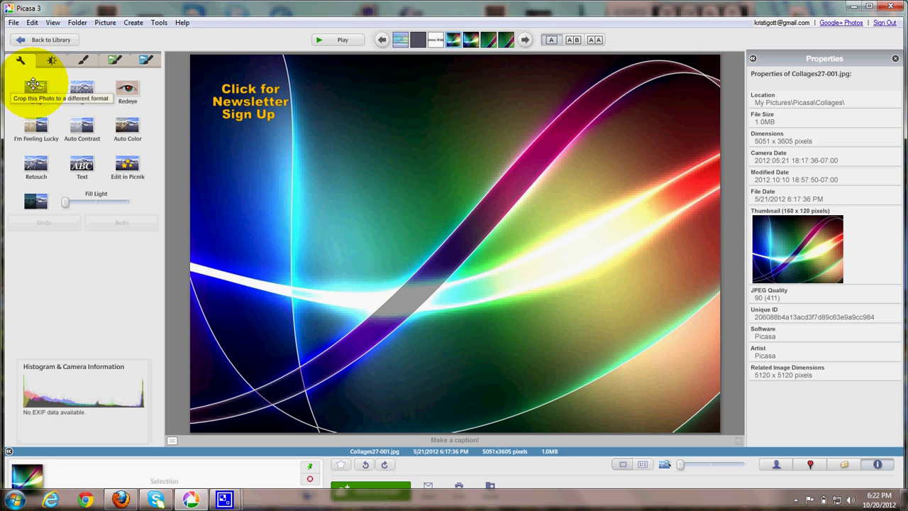
# Crop the image around the top-left caption, leaving a 914 x 617 banner
pyautogui.click(34, 85)
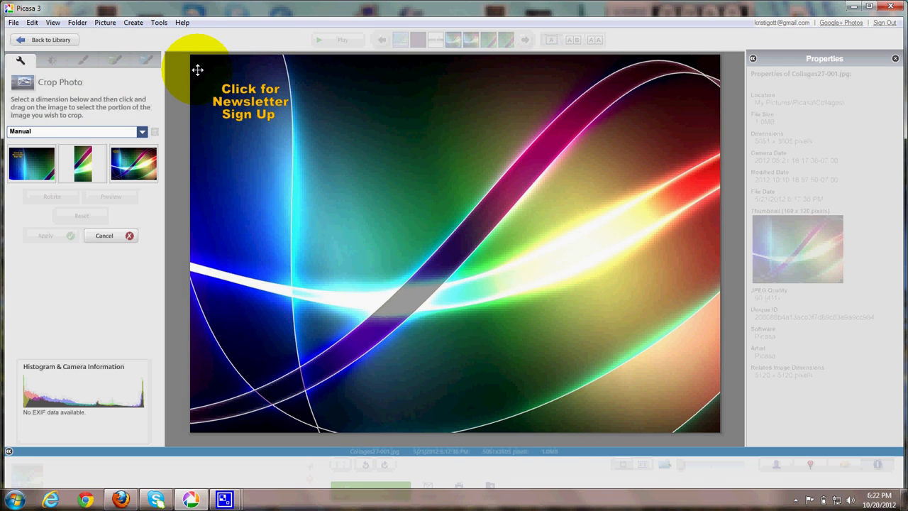
pyautogui.moveTo(197, 69); pyautogui.dragTo(288, 134)
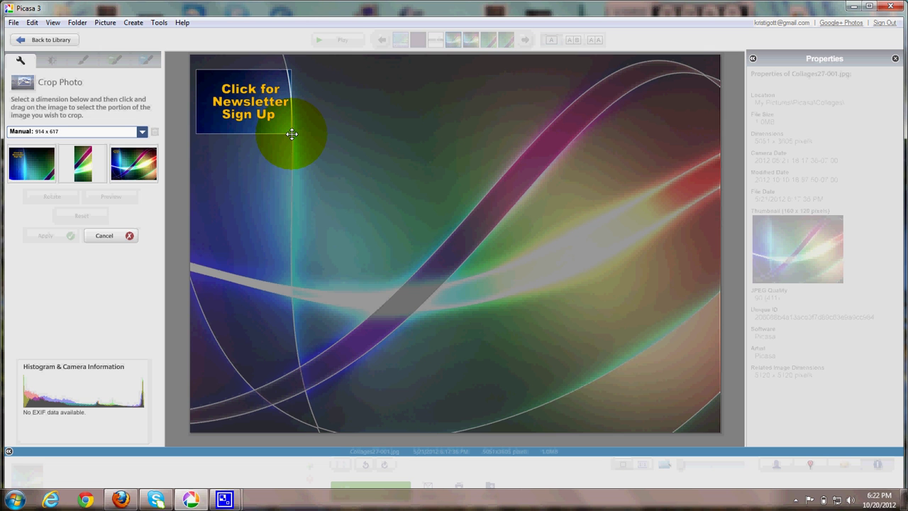
pyautogui.moveTo(291, 134); pyautogui.dragTo(292, 134)
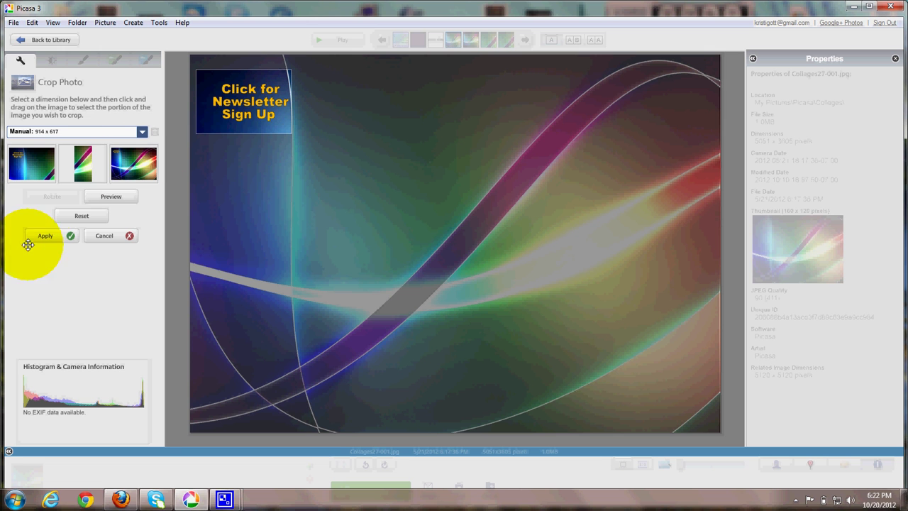
pyautogui.click(58, 232)
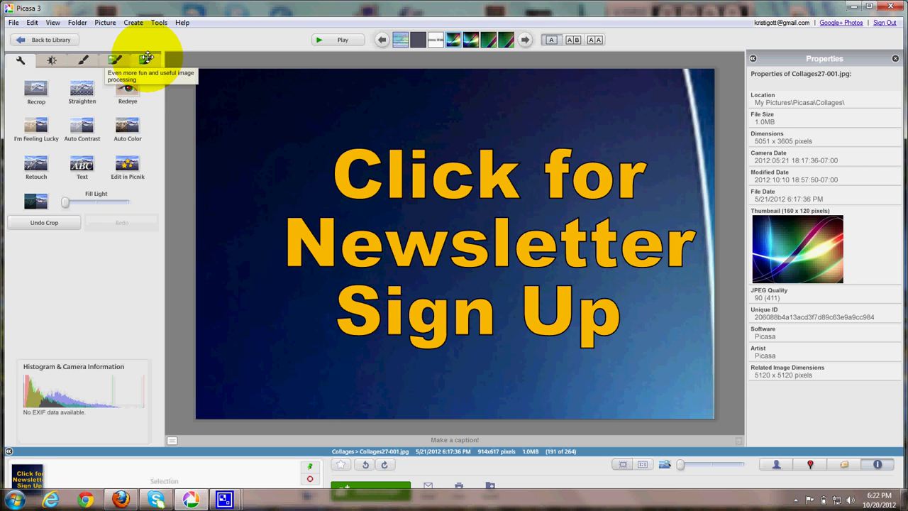
# Apply a Museum Matte with bright blue outer and light blue inner colours
pyautogui.click(147, 57)
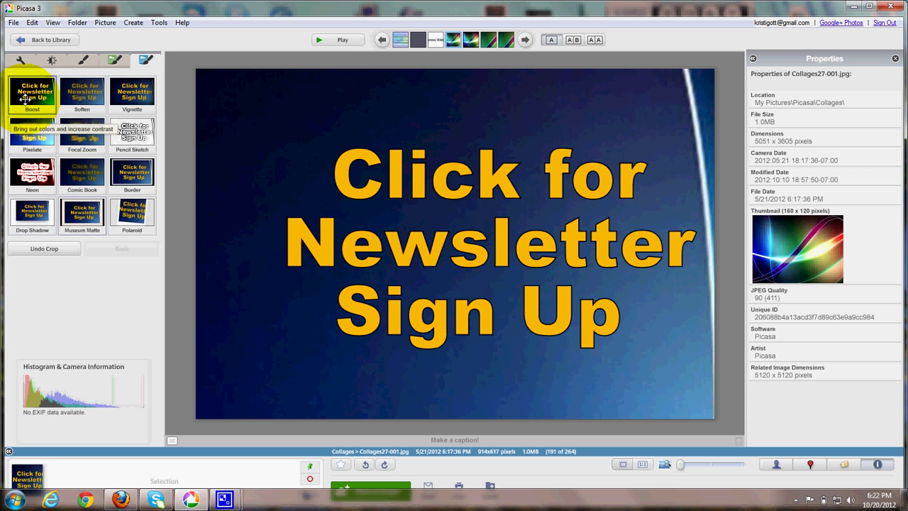
pyautogui.click(82, 219)
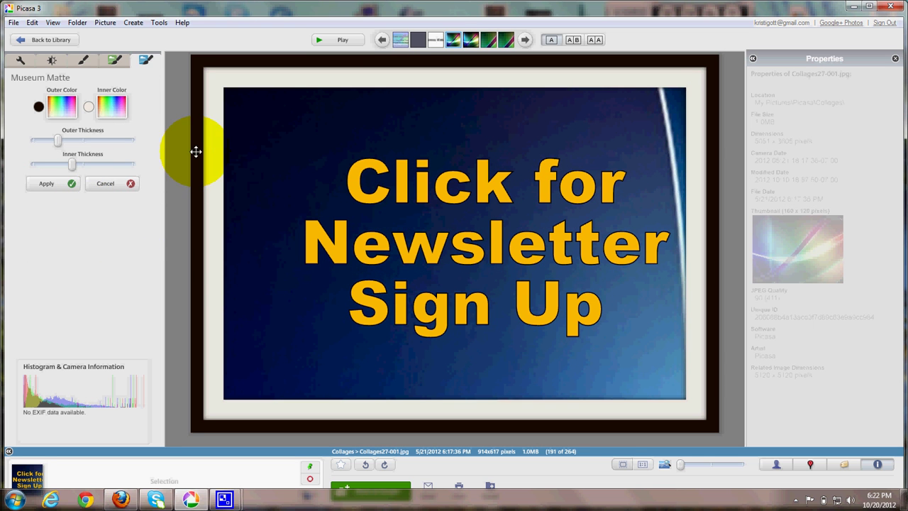
pyautogui.click(60, 103)
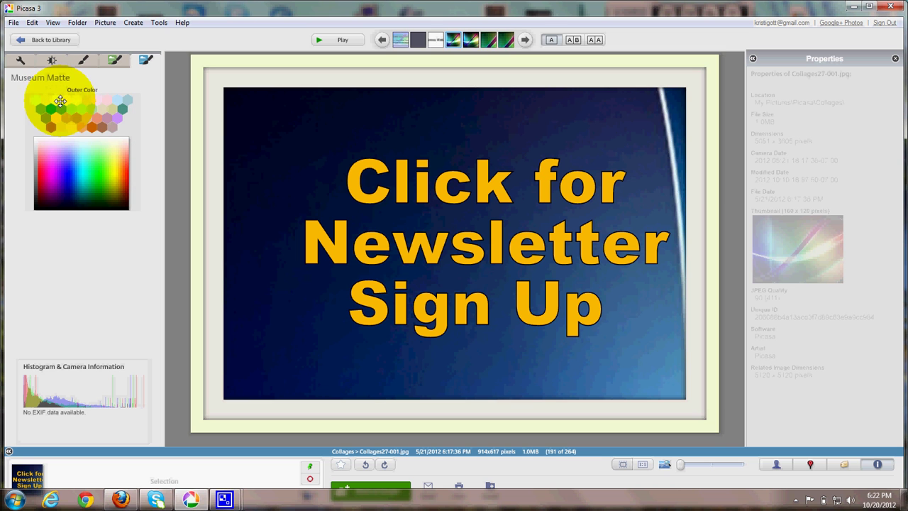
pyautogui.click(51, 109)
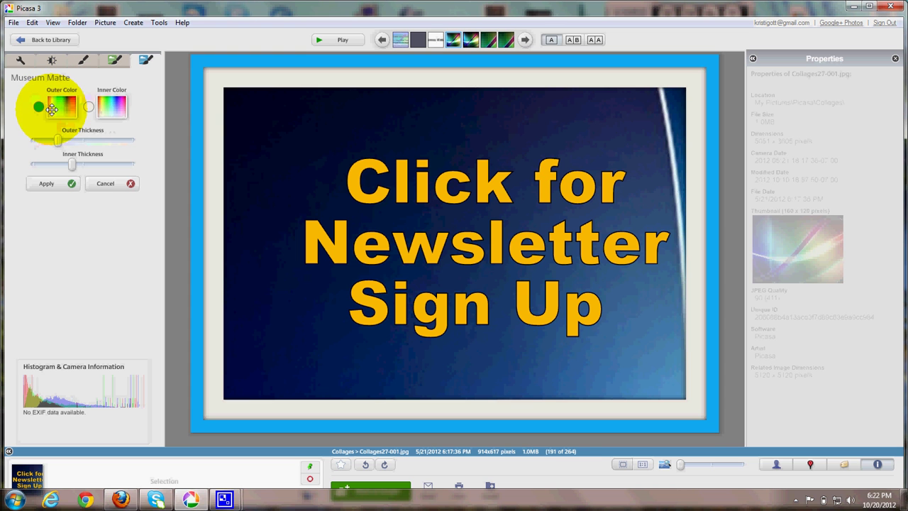
pyautogui.click(114, 104)
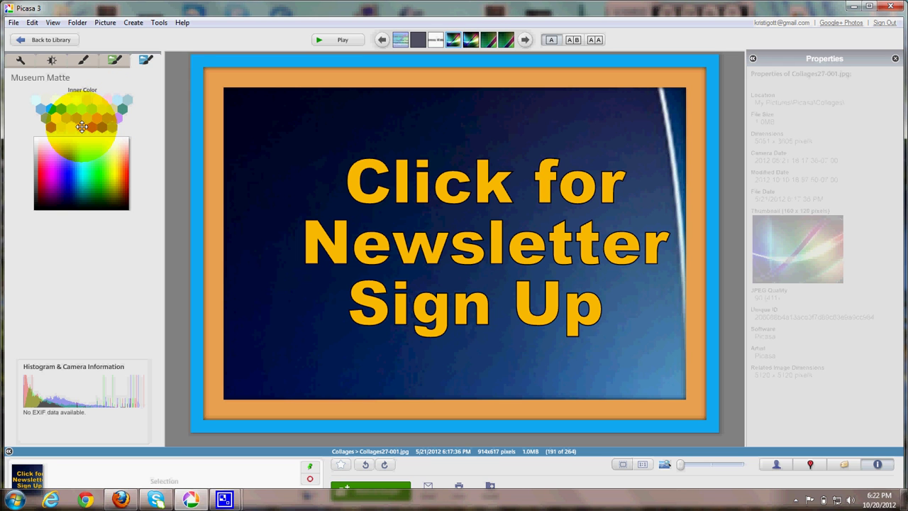
pyautogui.click(120, 101)
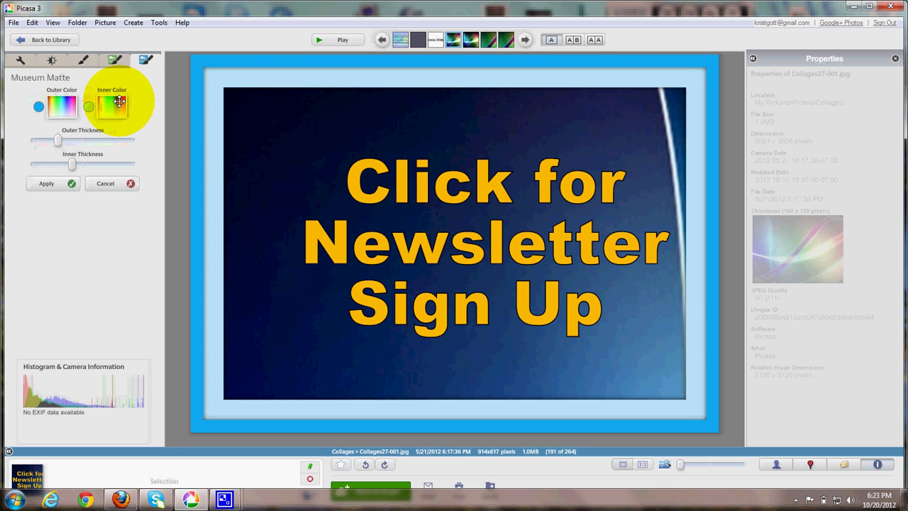
pyautogui.click(52, 183)
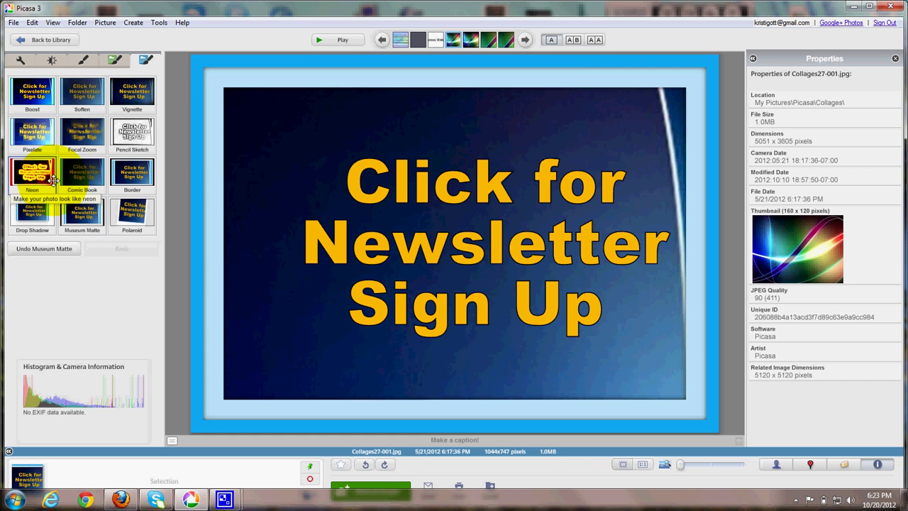
# Look through the Edit and File menus, then dismiss them without choosing a command
pyautogui.click(13, 21)
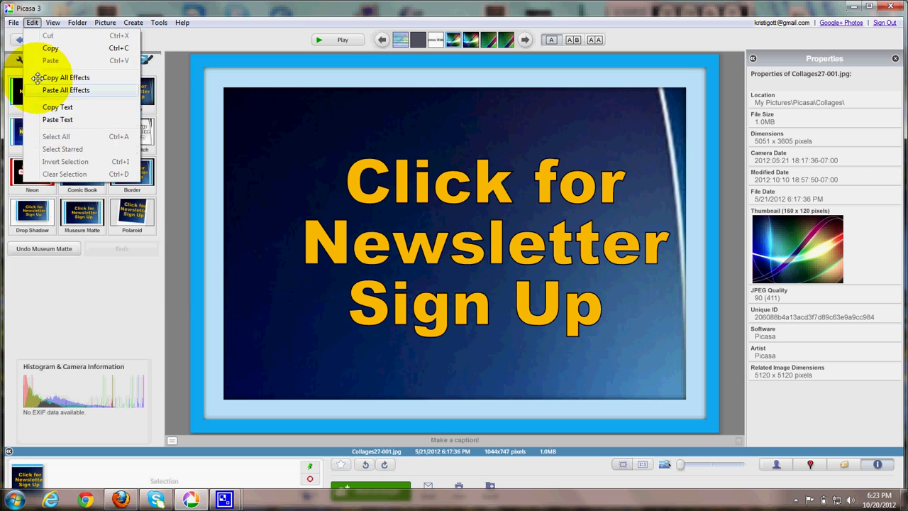
pyautogui.click(14, 21)
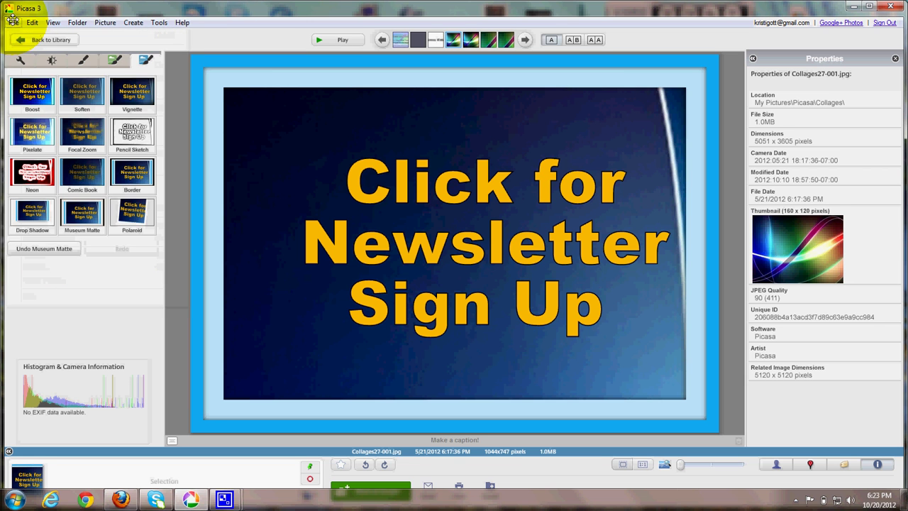
pyautogui.click(14, 21)
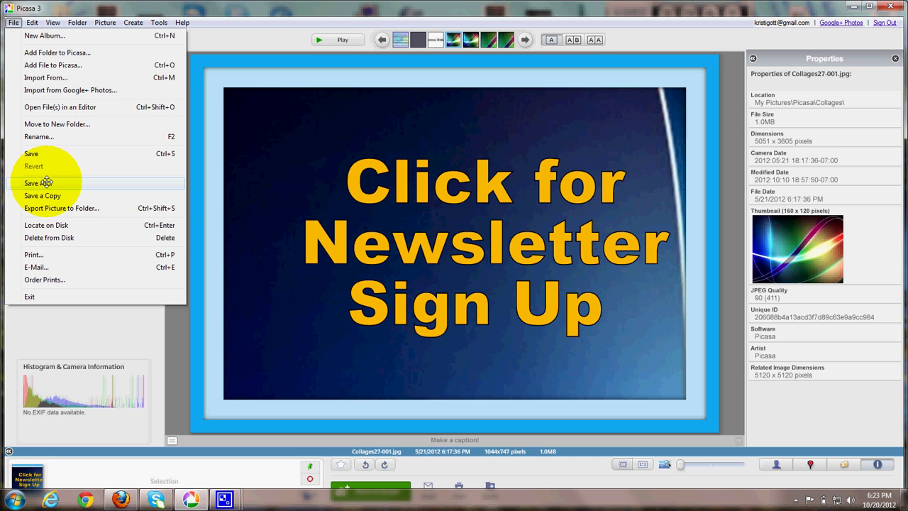
pyautogui.click(106, 330)
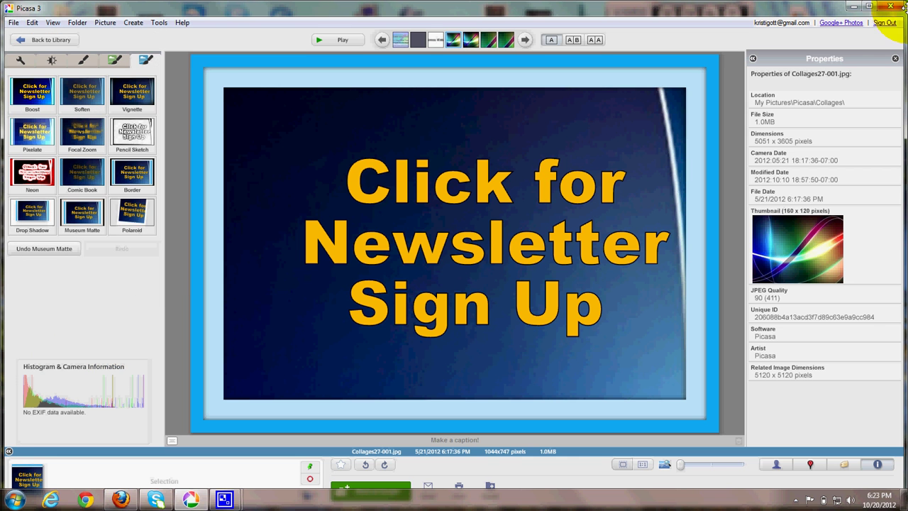
# Minimize Picasa and restore Firefox showing the WordPress Learning page editor
pyautogui.click(853, 5)
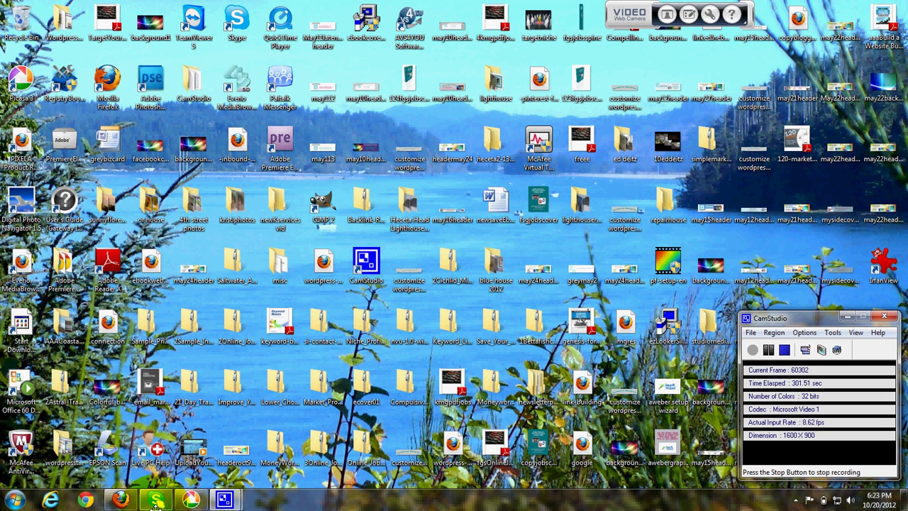
pyautogui.click(123, 496)
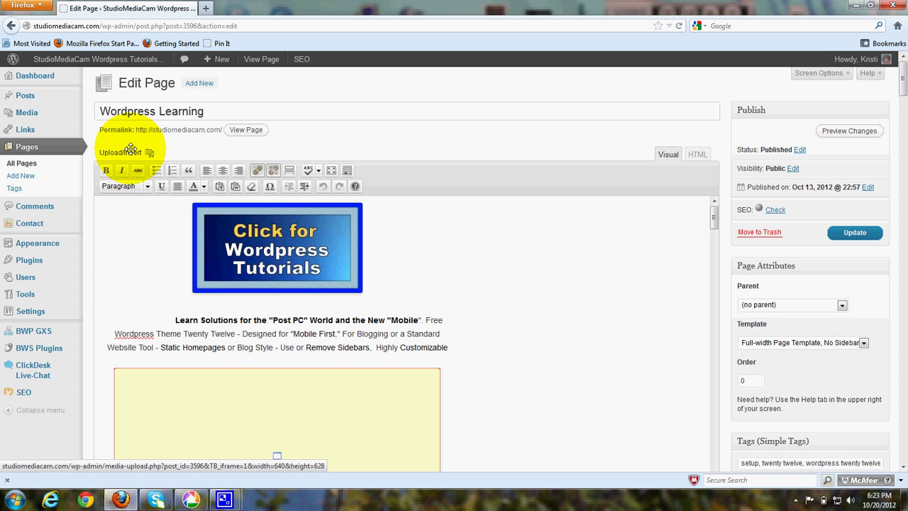
pyautogui.click(130, 148)
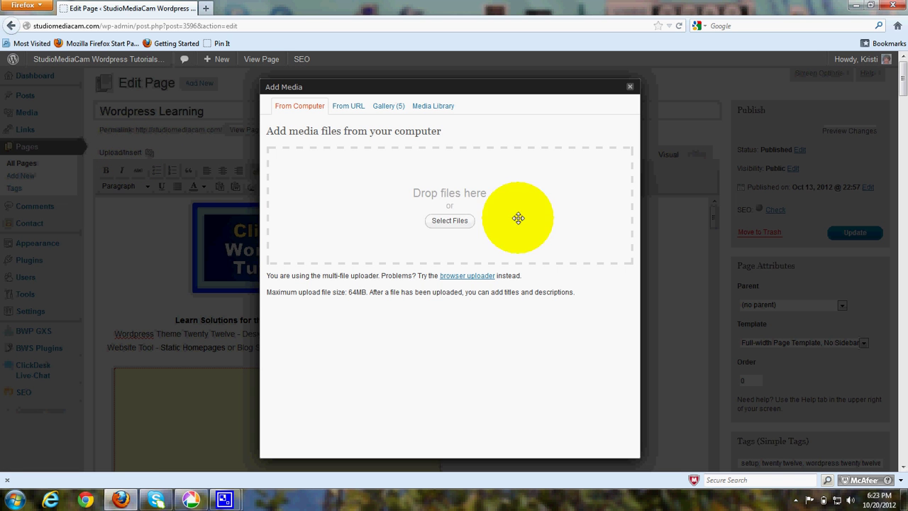
pyautogui.click(461, 221)
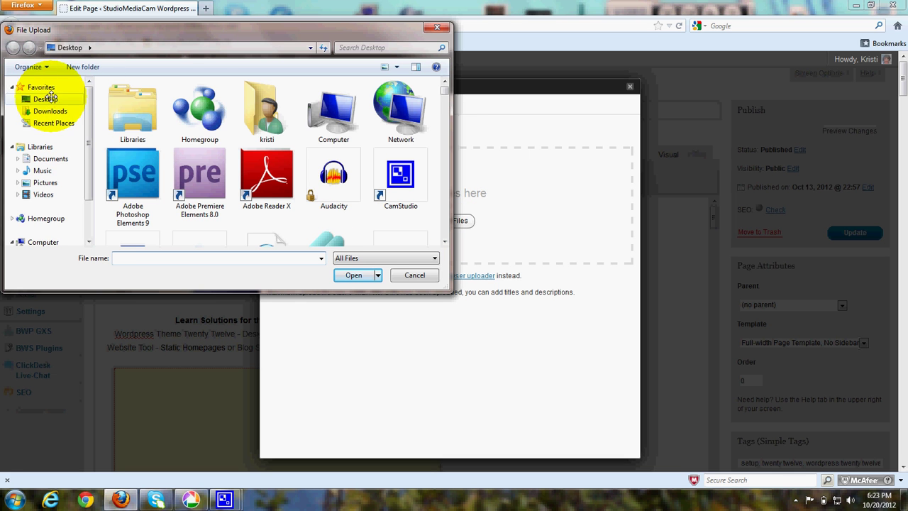
pyautogui.click(437, 27)
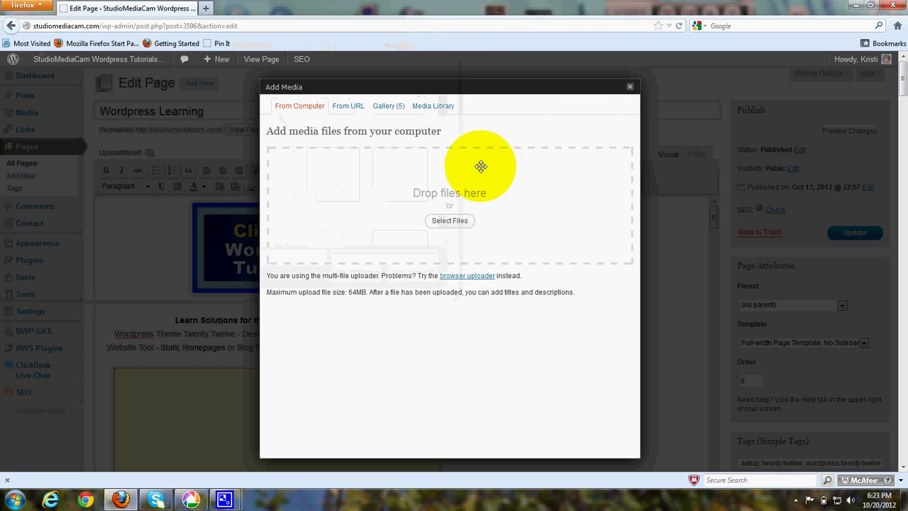
# Reapply the Click for Wordpress Tutorials banner's existing tutorials-category link unchanged, then bring up CamStudio
pyautogui.click(630, 86)
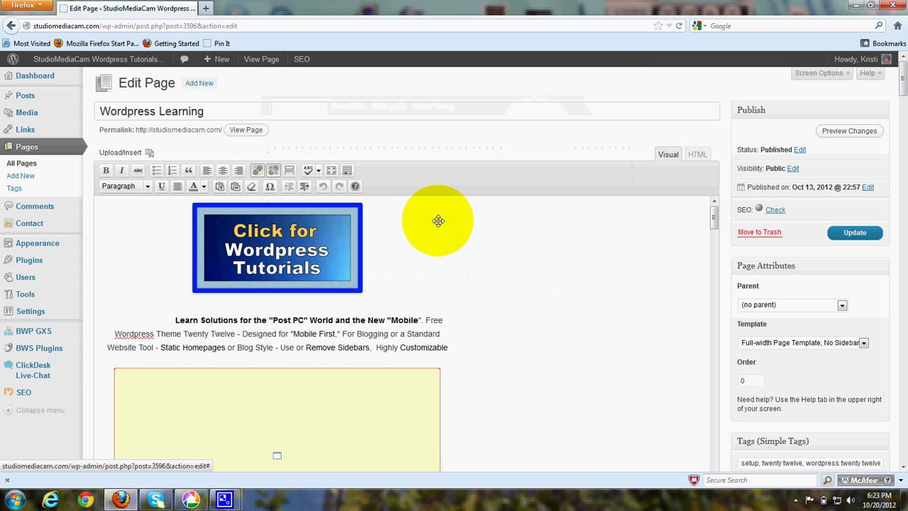
pyautogui.click(276, 248)
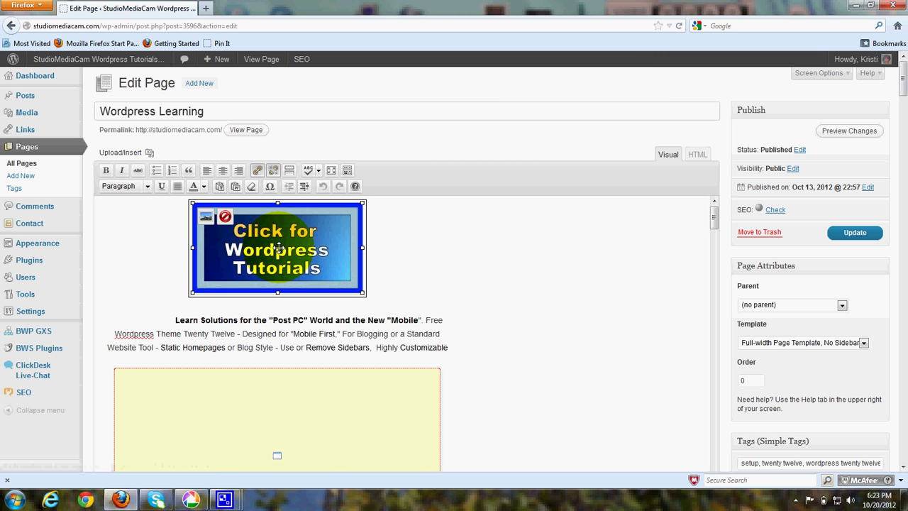
pyautogui.click(257, 169)
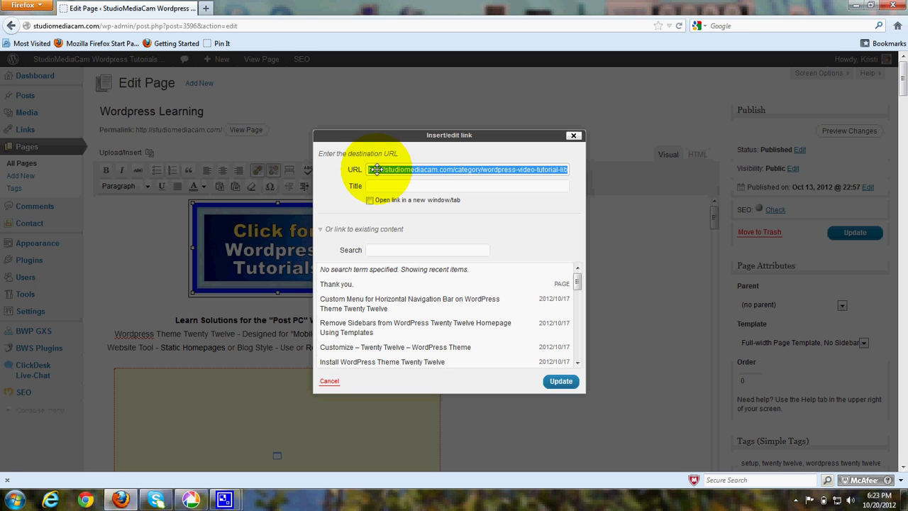
pyautogui.click(564, 380)
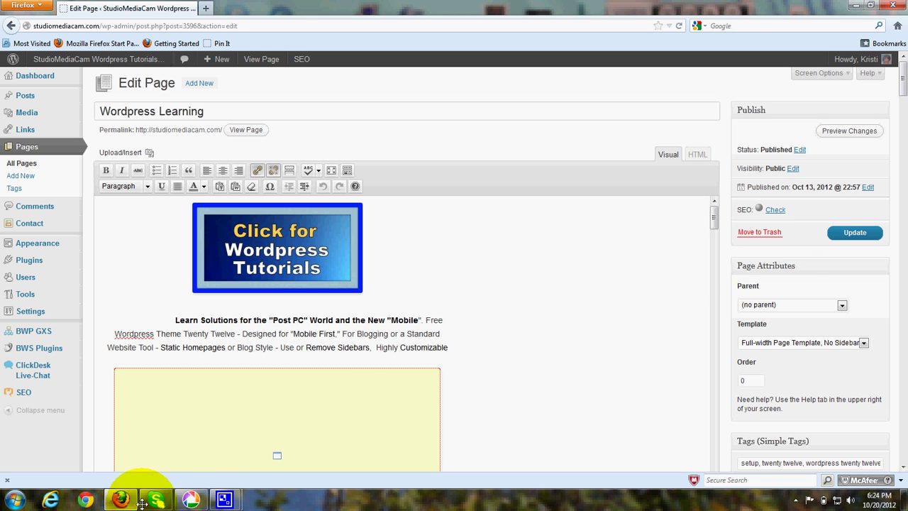
pyautogui.click(225, 500)
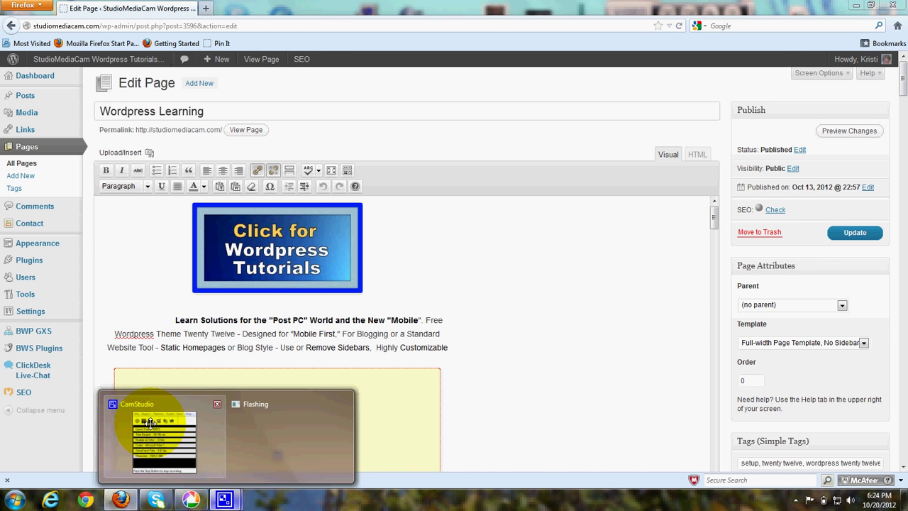
pyautogui.click(160, 408)
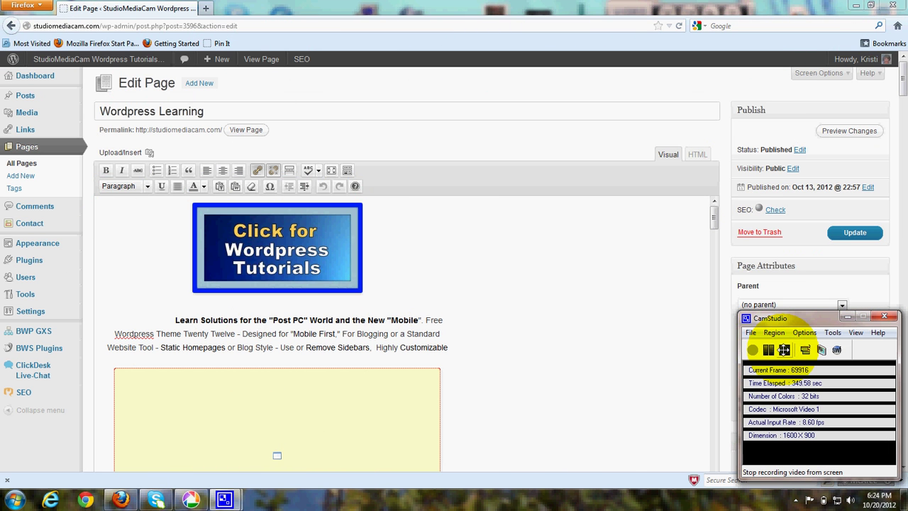